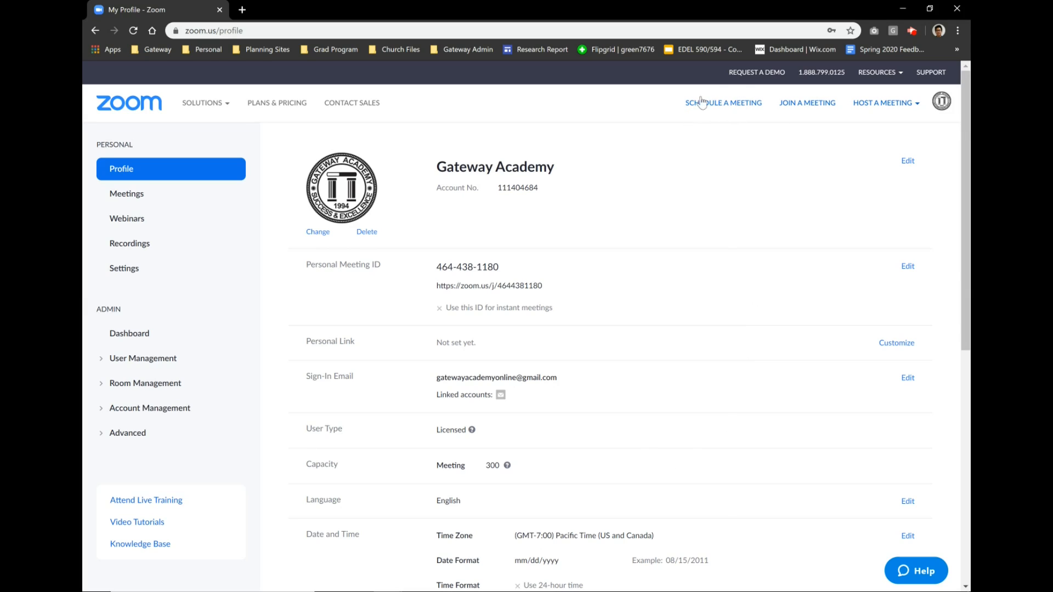
# - Start scheduling a new meeting and set its topic to "Sample Subject - Student Name"
pyautogui.click(724, 113)
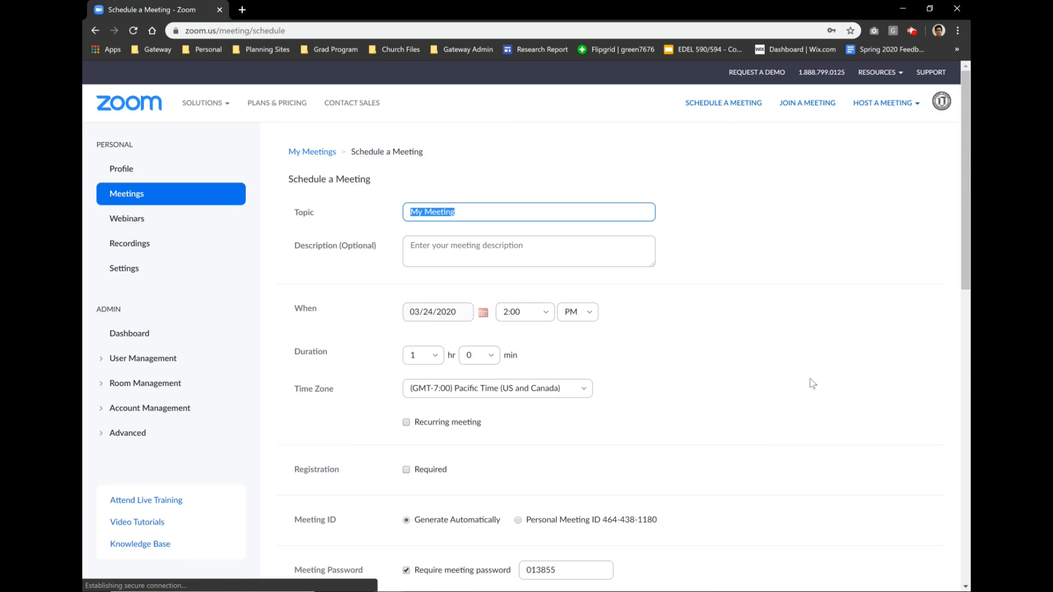
pyautogui.click(686, 331)
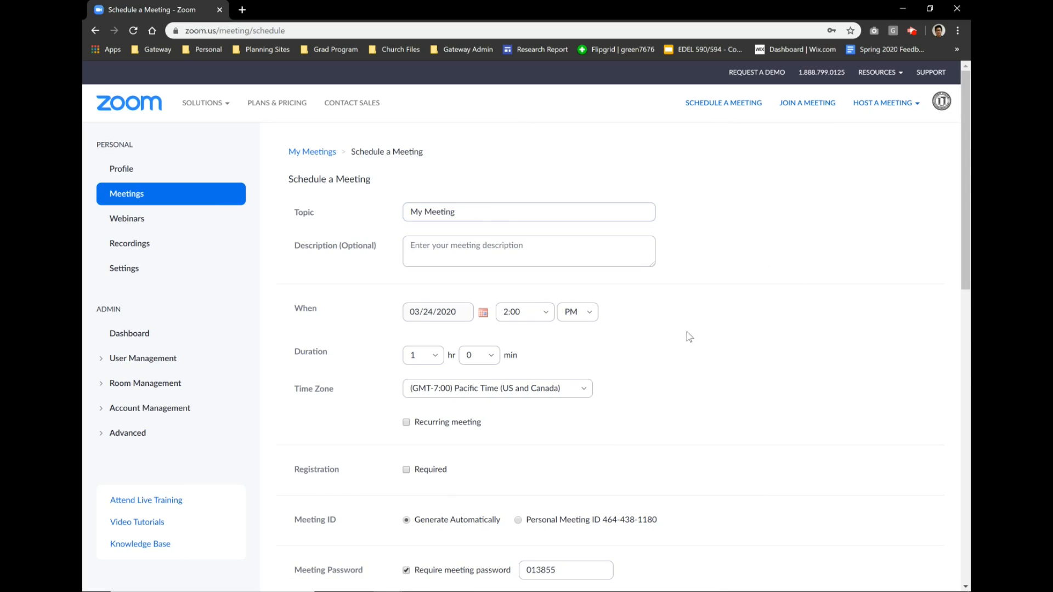
pyautogui.moveTo(489, 212); pyautogui.dragTo(231, 212)
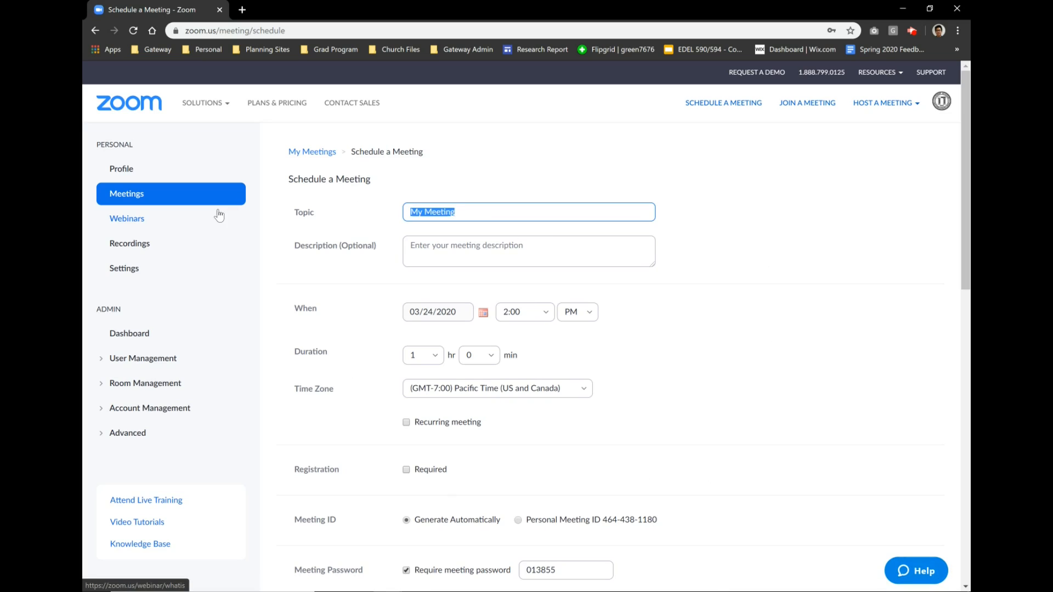
pyautogui.write('Sample Subject - Stude')
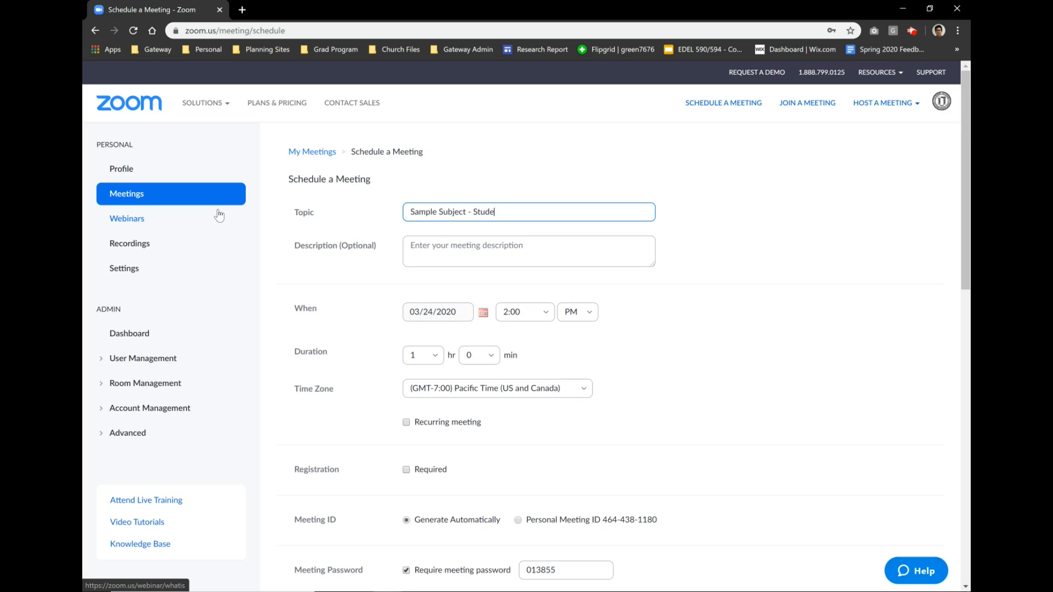
pyautogui.write('nt Name')
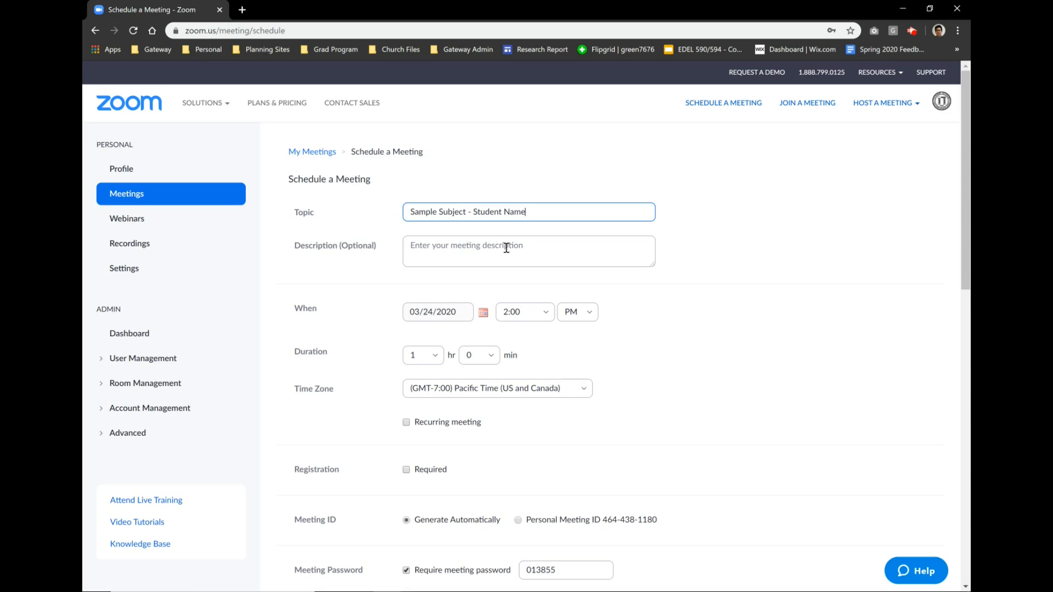
# - Set the meeting to start on 03/26/2020 at 3:00 PM with a duration of 2 hours
pyautogui.click(456, 255)
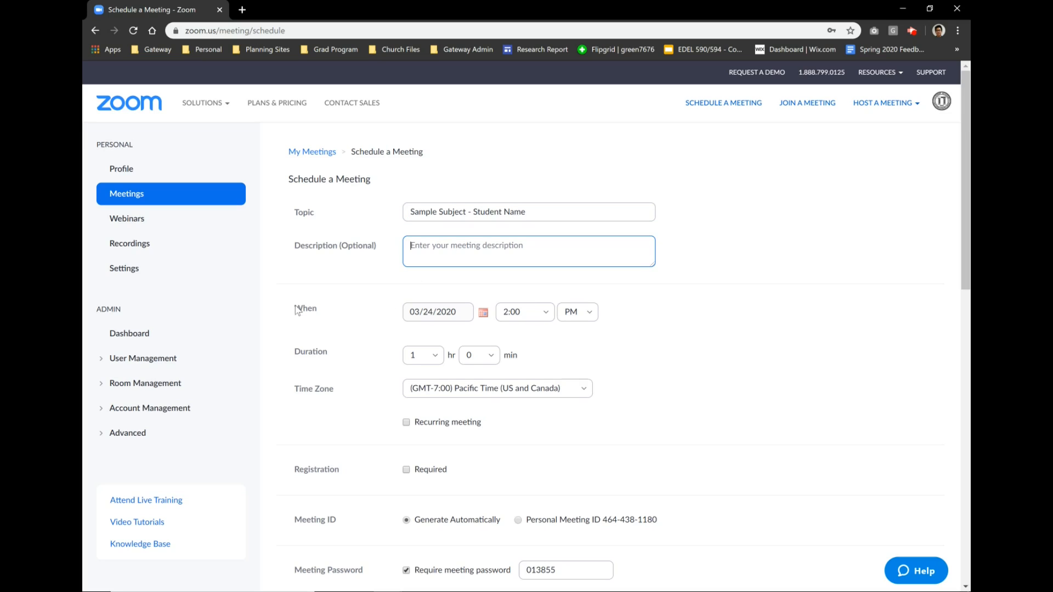
pyautogui.moveTo(297, 309); pyautogui.dragTo(310, 309)
pyautogui.click(354, 320)
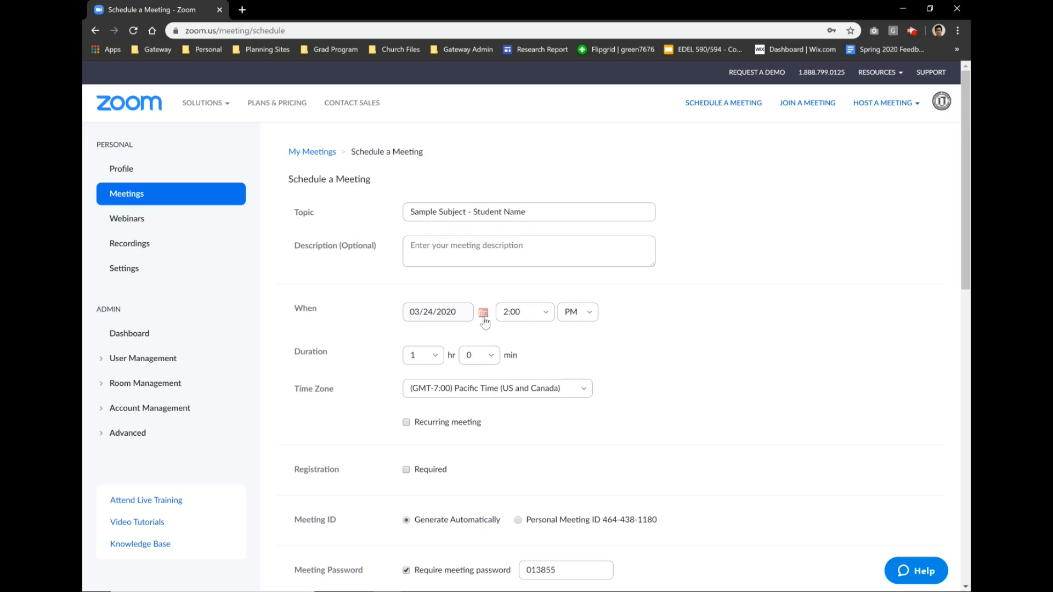
pyautogui.click(484, 315)
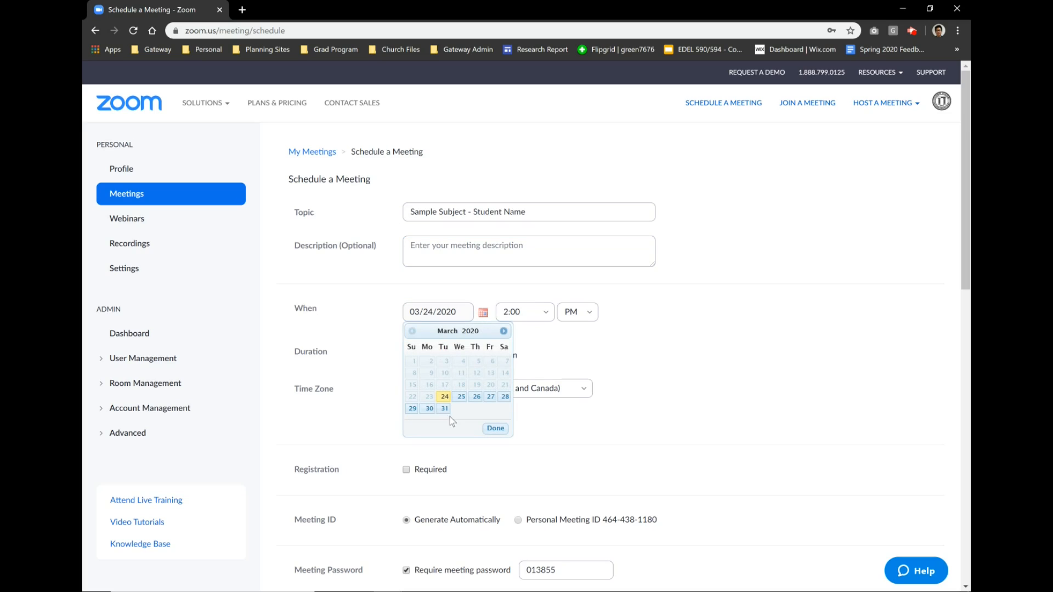
pyautogui.click(477, 397)
pyautogui.click(546, 321)
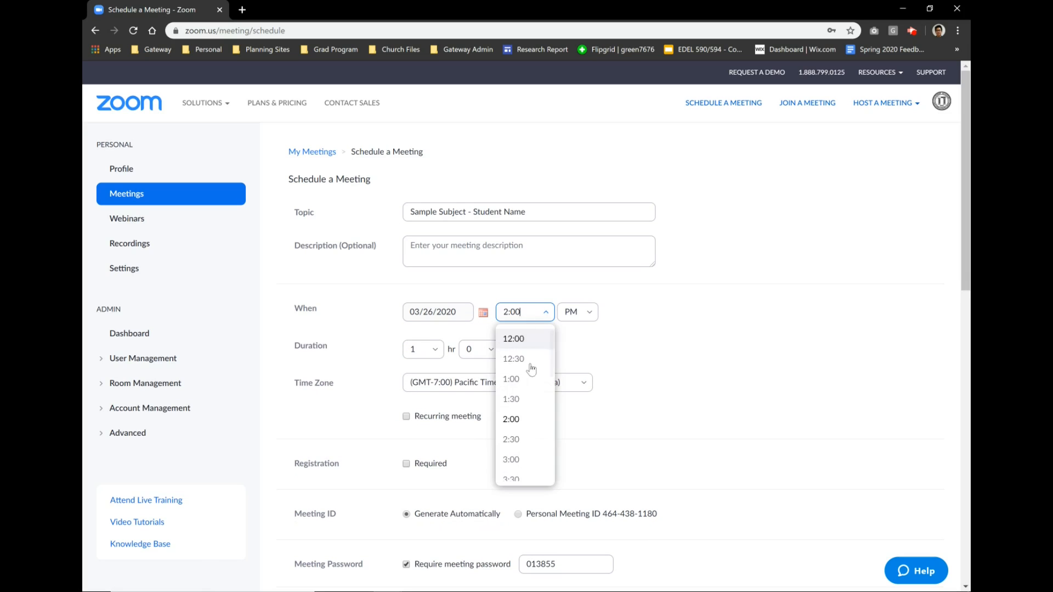
pyautogui.click(532, 459)
pyautogui.click(575, 321)
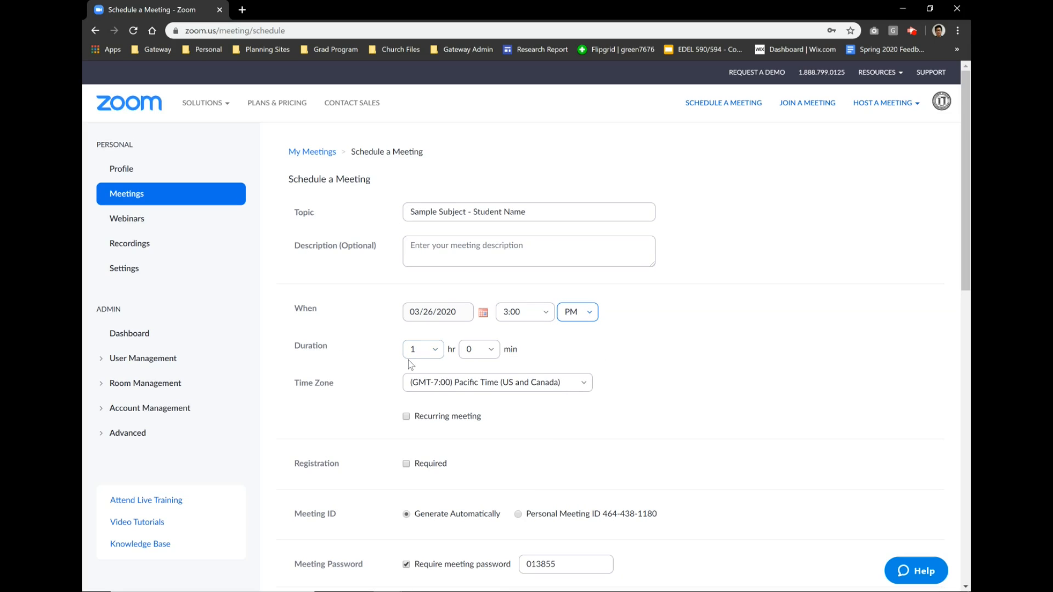
pyautogui.click(436, 352)
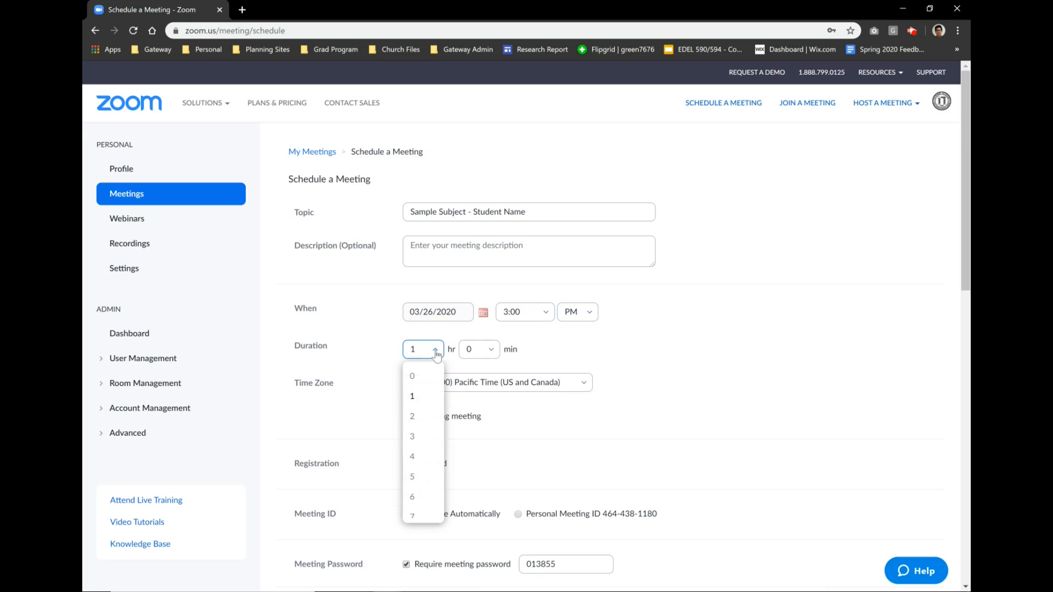
pyautogui.click(425, 421)
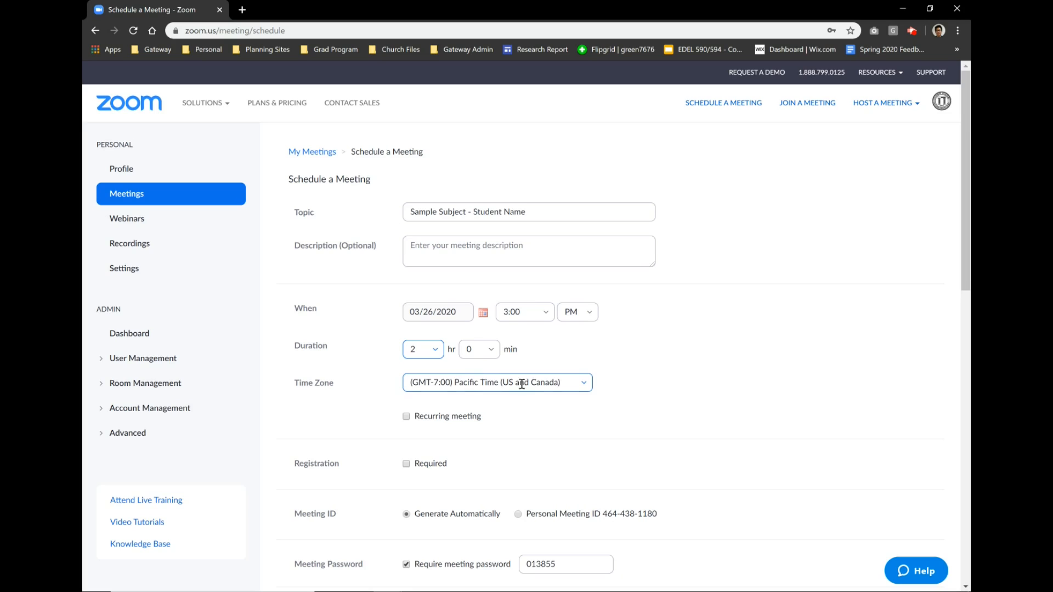
# - Make the meeting recurring and set its recurrence to Weekly
pyautogui.scroll(-1, 642, 395)
pyautogui.scroll(-2, 645, 376)
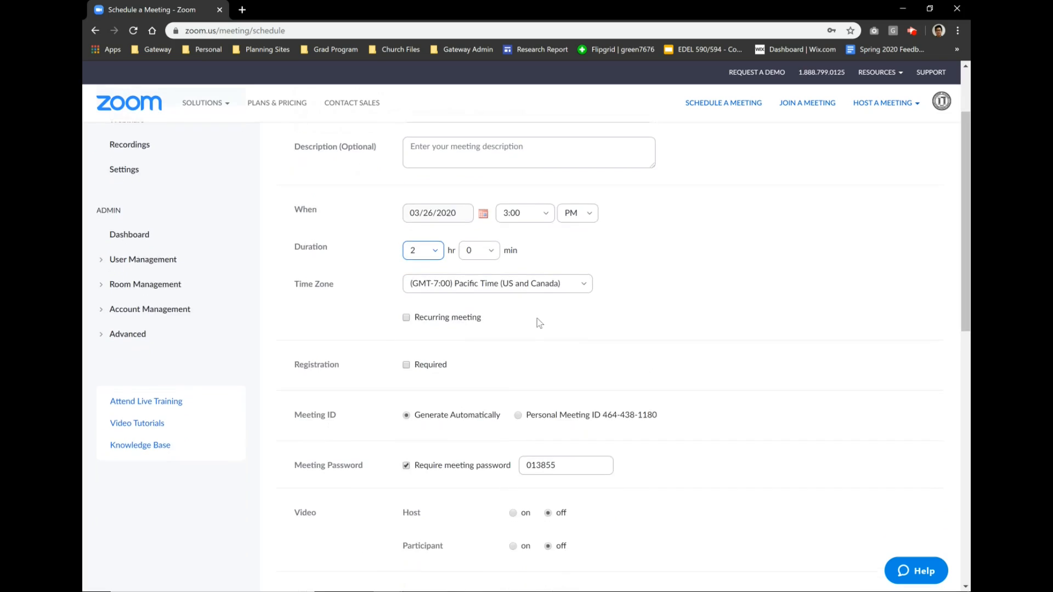
pyautogui.moveTo(483, 310); pyautogui.dragTo(417, 316)
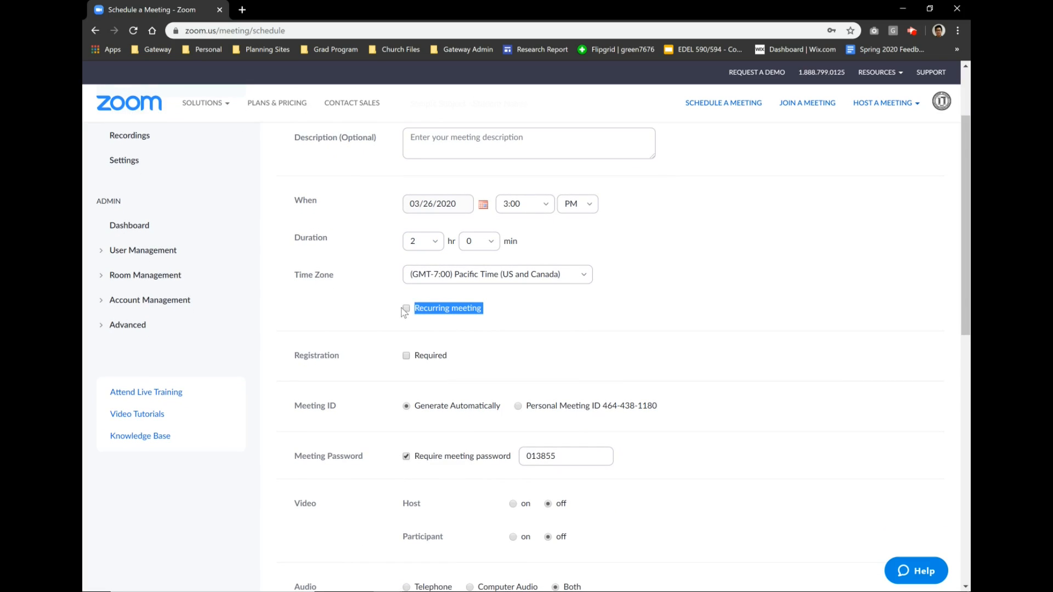
pyautogui.click(762, 240)
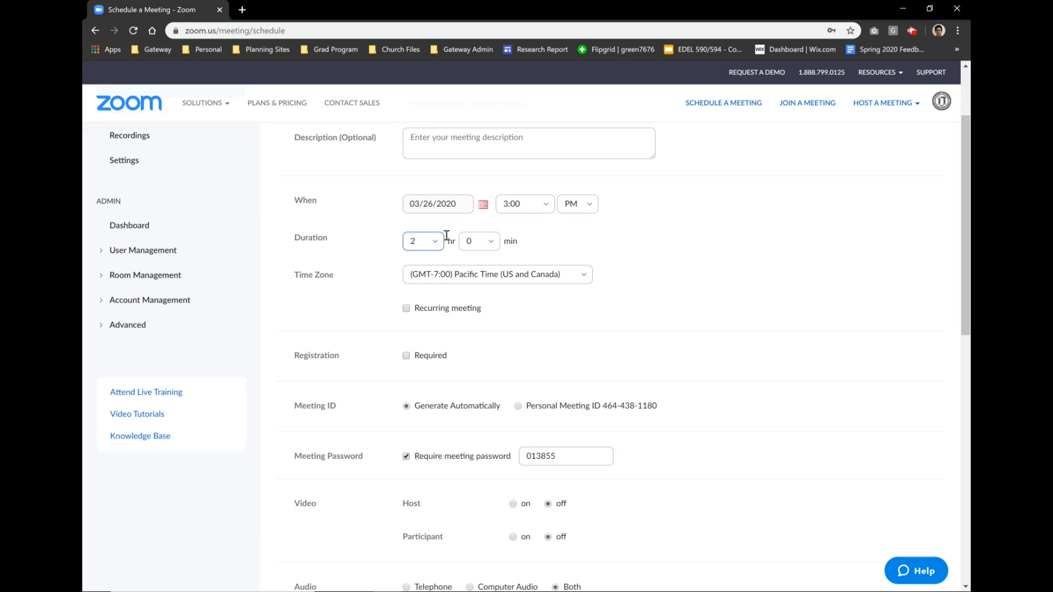
pyautogui.click(407, 309)
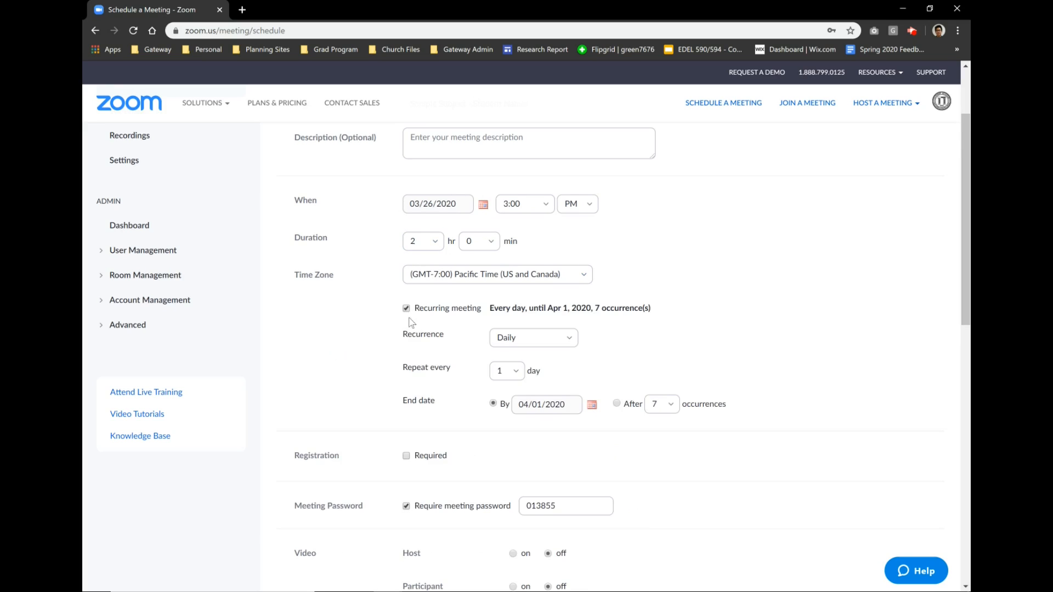
pyautogui.click(536, 338)
pyautogui.click(543, 391)
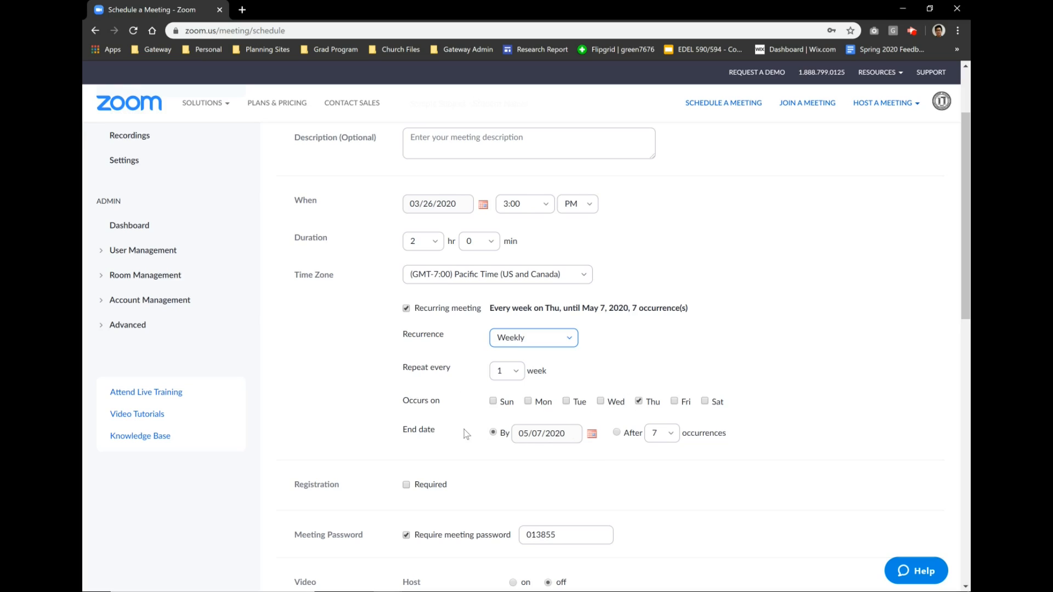
# - Set the recurring meeting to end after 4 occurrences
pyautogui.click(662, 435)
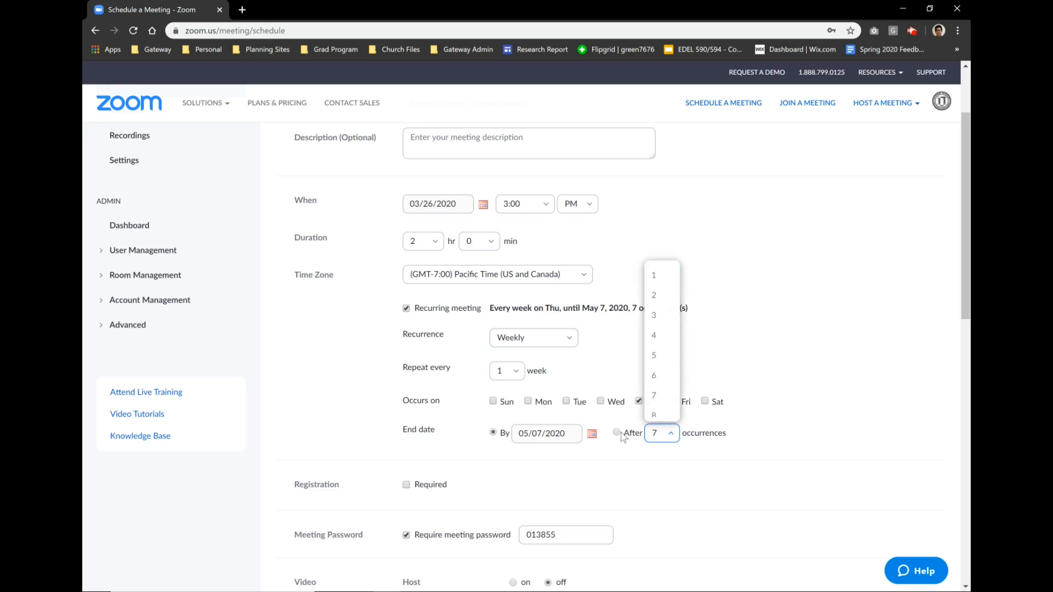
pyautogui.click(670, 434)
pyautogui.click(670, 435)
pyautogui.click(664, 342)
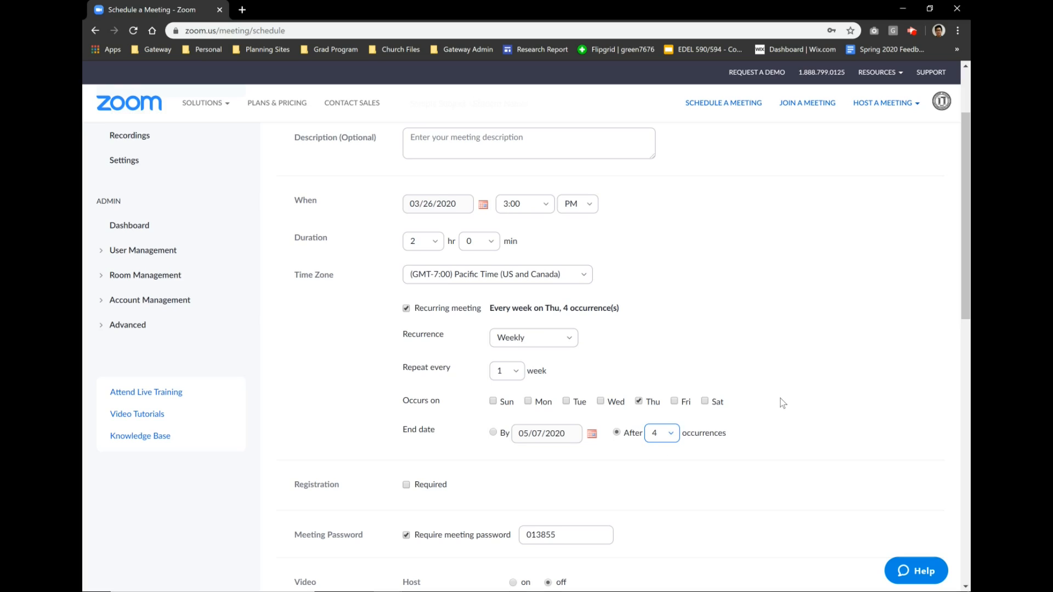
# - Turn off the password requirement for the meeting
pyautogui.scroll(-2, 757, 434)
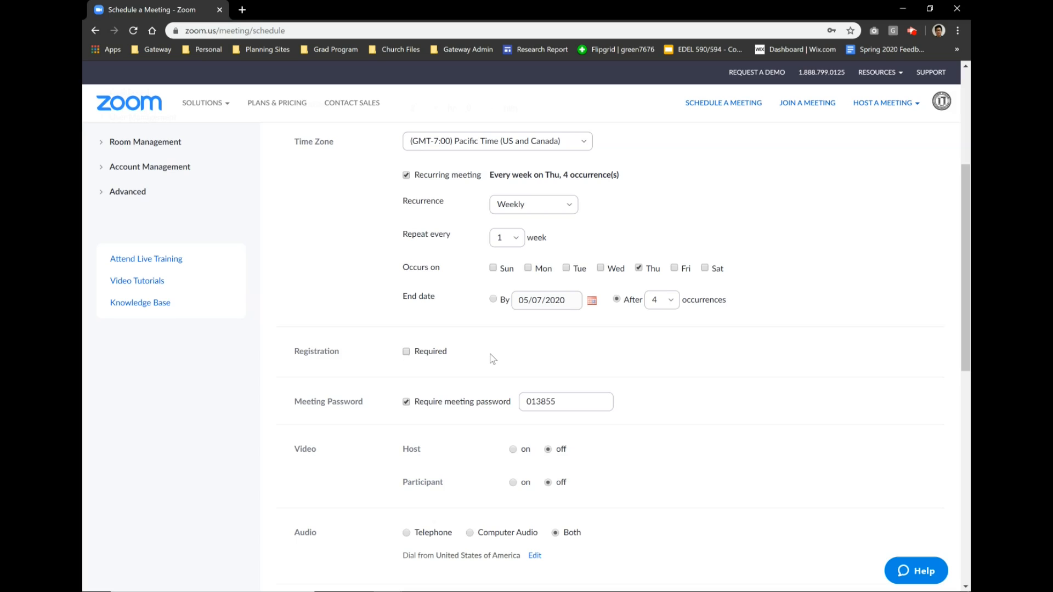
pyautogui.scroll(-2, 492, 358)
pyautogui.click(406, 298)
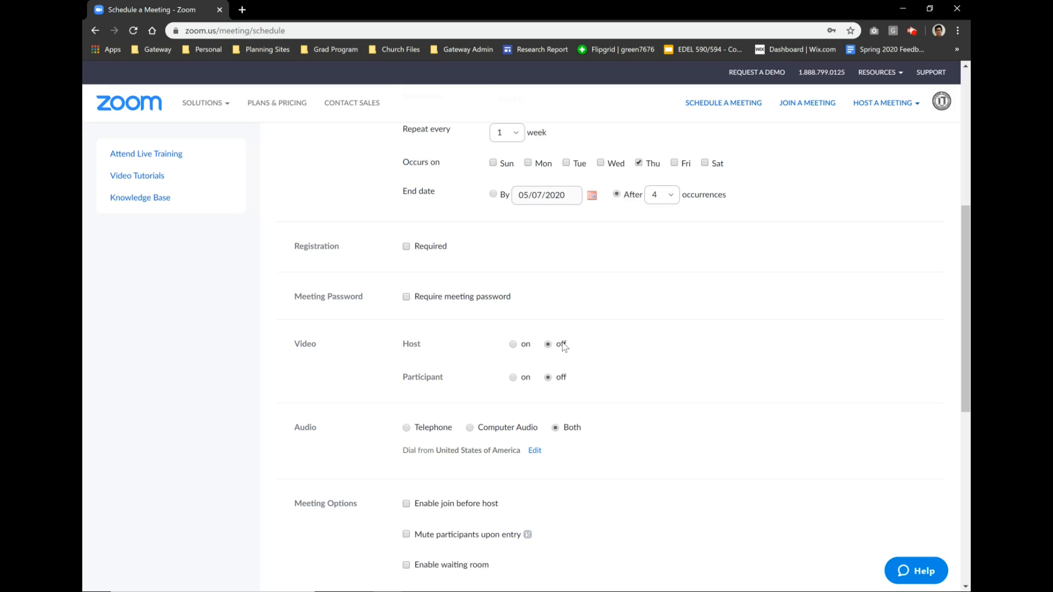
# - Enable joining before the host in the meeting options and save the meeting
pyautogui.scroll(-1, 573, 357)
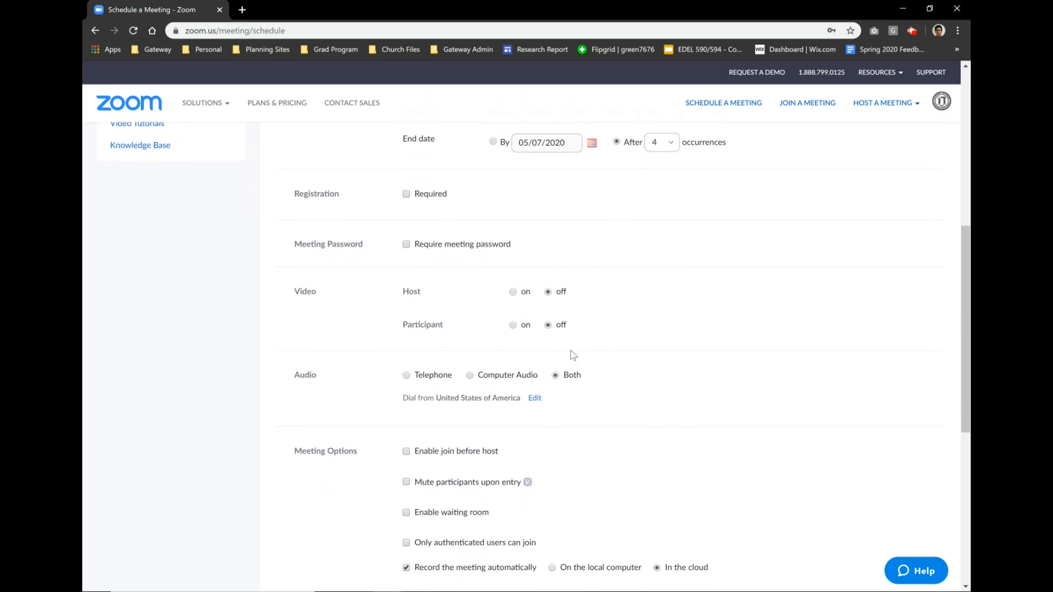
pyautogui.scroll(-1, 573, 355)
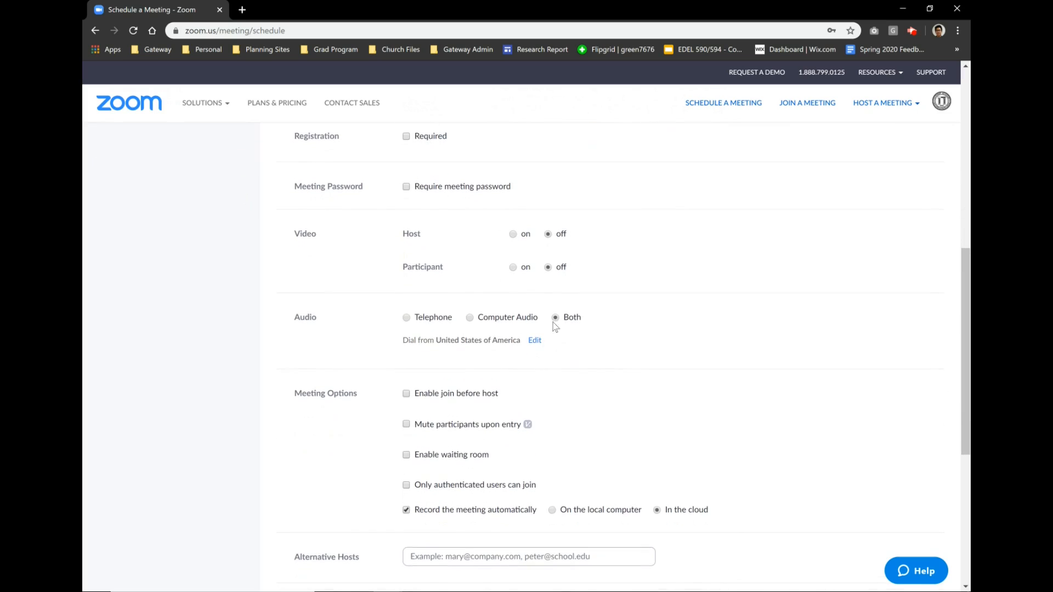
pyautogui.scroll(-1, 560, 356)
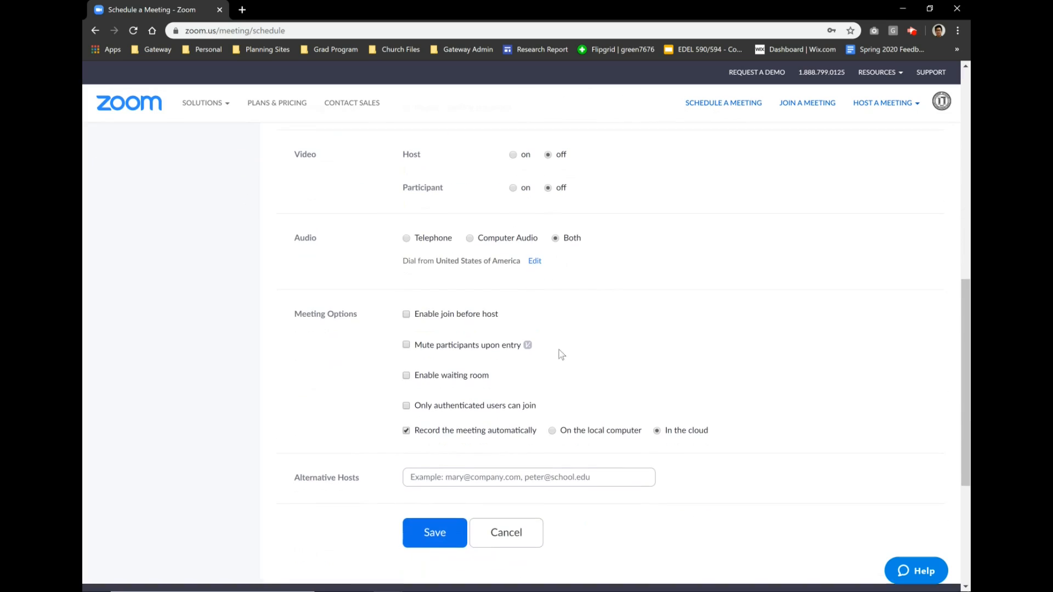
pyautogui.moveTo(414, 314); pyautogui.dragTo(505, 322)
pyautogui.click(505, 322)
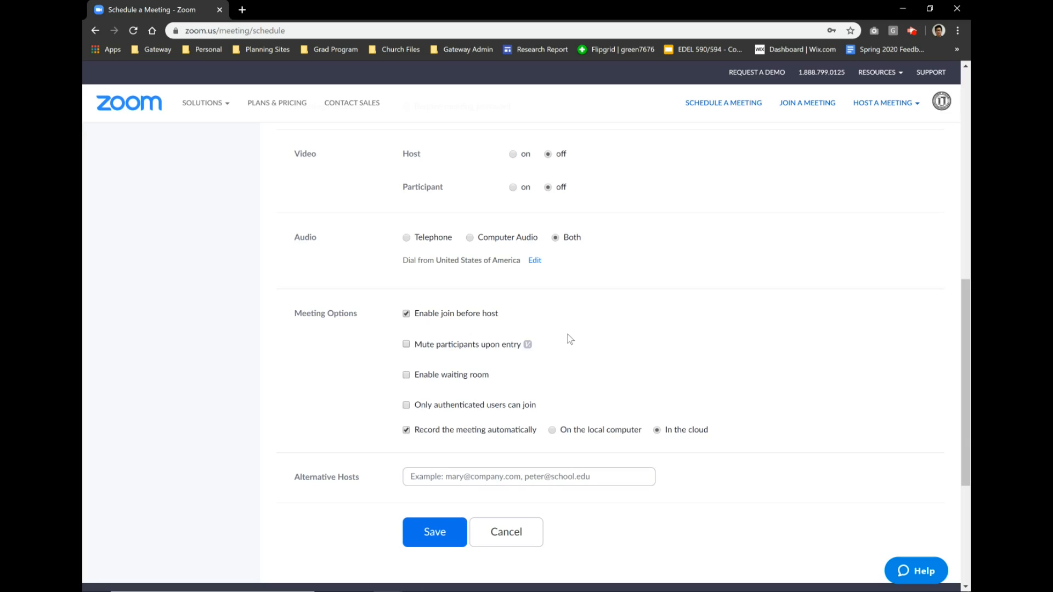
pyautogui.moveTo(415, 316); pyautogui.dragTo(502, 320)
pyautogui.click(511, 320)
pyautogui.click(454, 531)
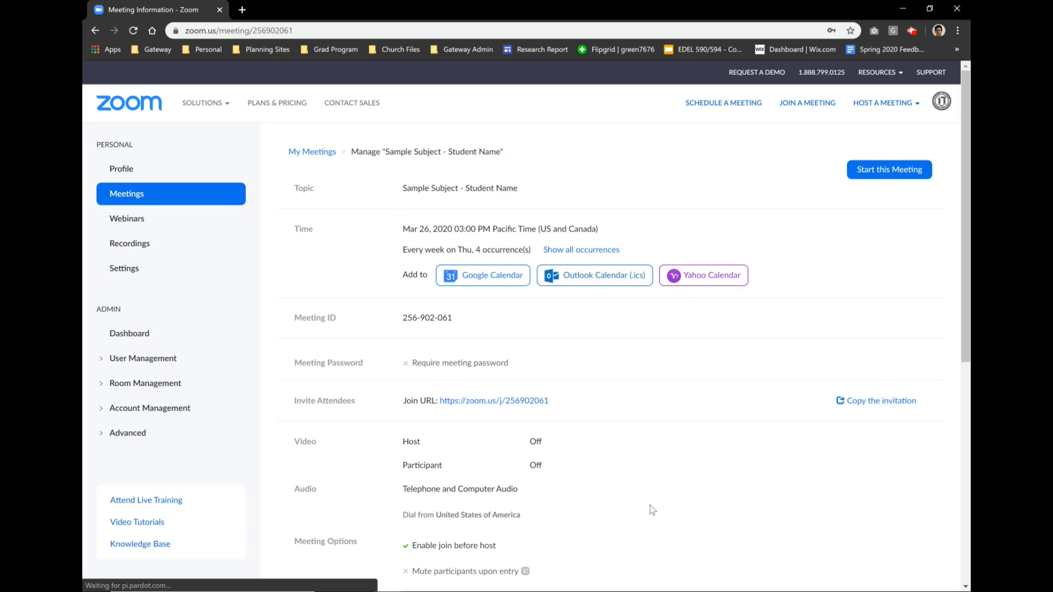
# - Check the saved meeting's ID, read through its full invitation text and close the invitation without copying it
pyautogui.moveTo(454, 319); pyautogui.dragTo(391, 323)
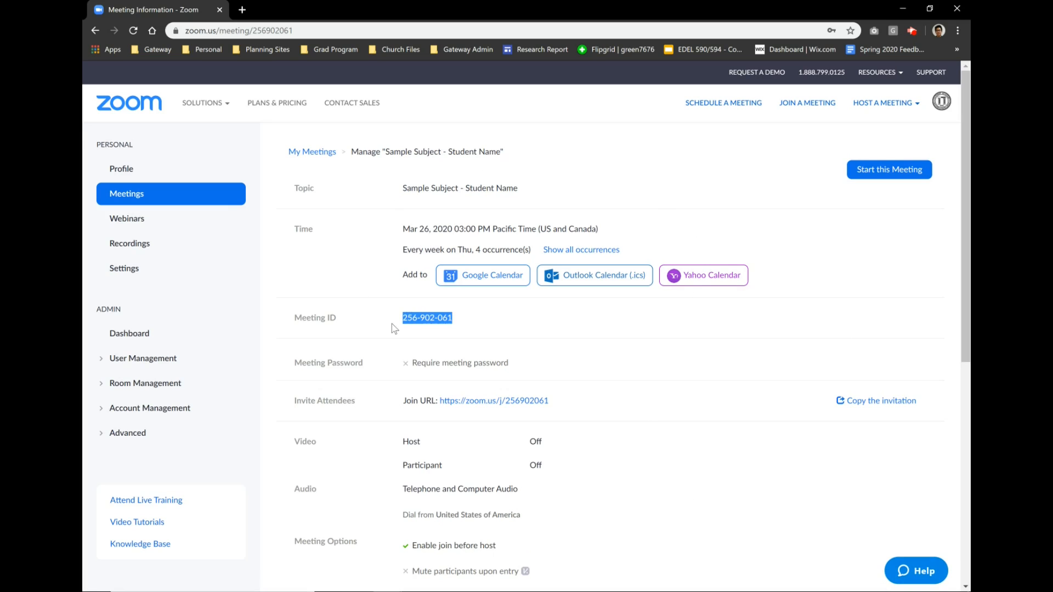
pyautogui.click(515, 331)
pyautogui.click(847, 401)
pyautogui.scroll(-3, 568, 341)
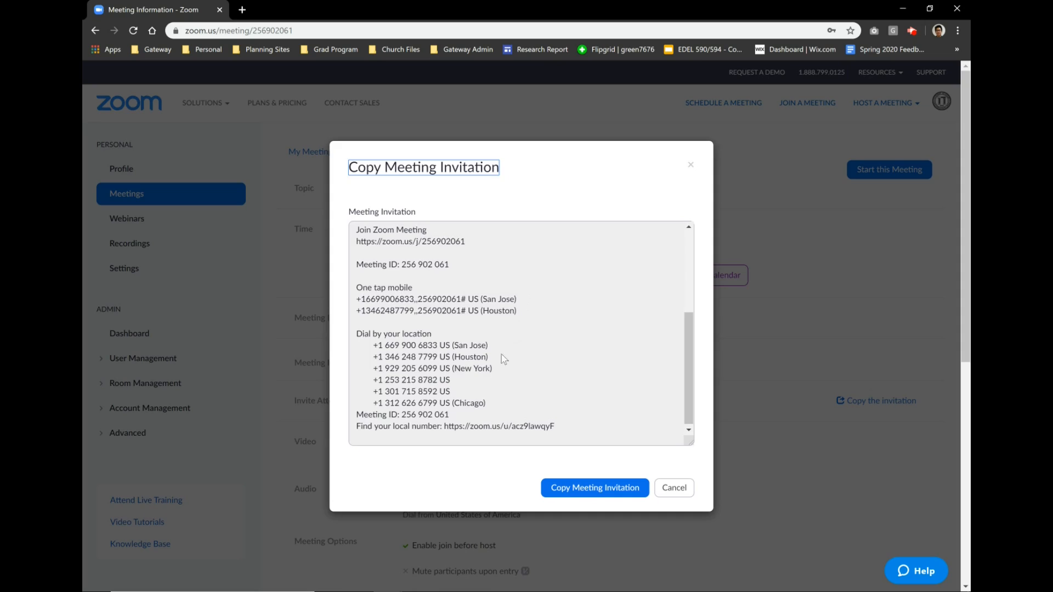
pyautogui.scroll(4, 501, 334)
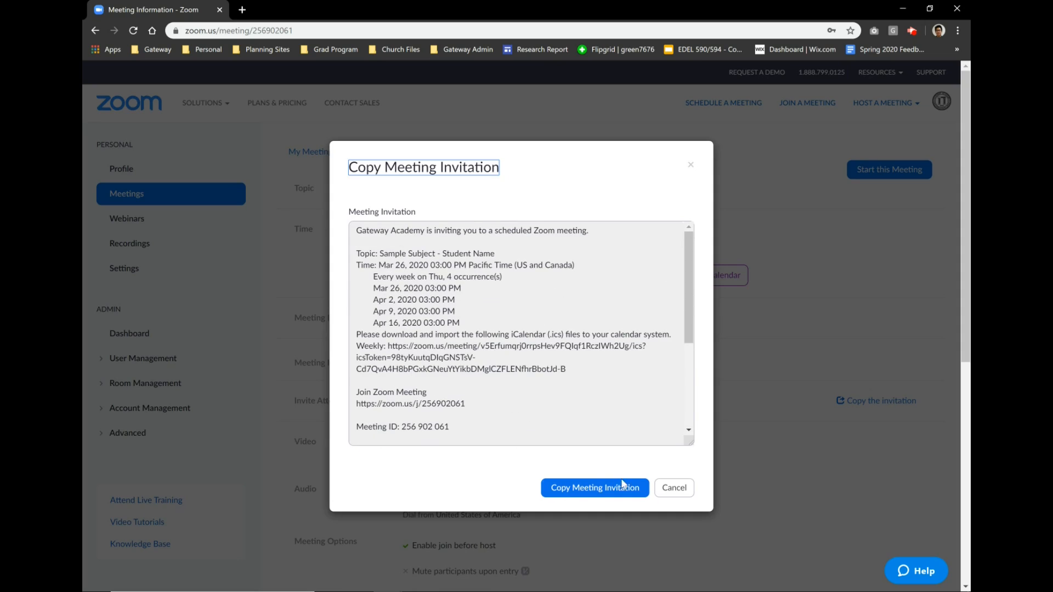
pyautogui.click(675, 491)
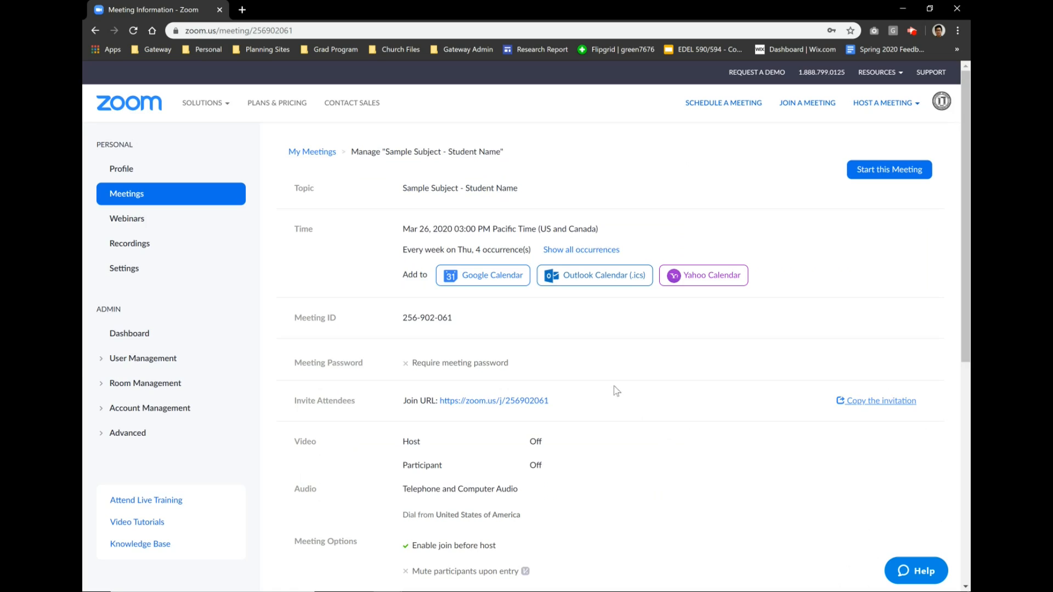
# - Review the saved meeting's details and options, briefly viewing the invitation again along the way
pyautogui.scroll(-3, 557, 396)
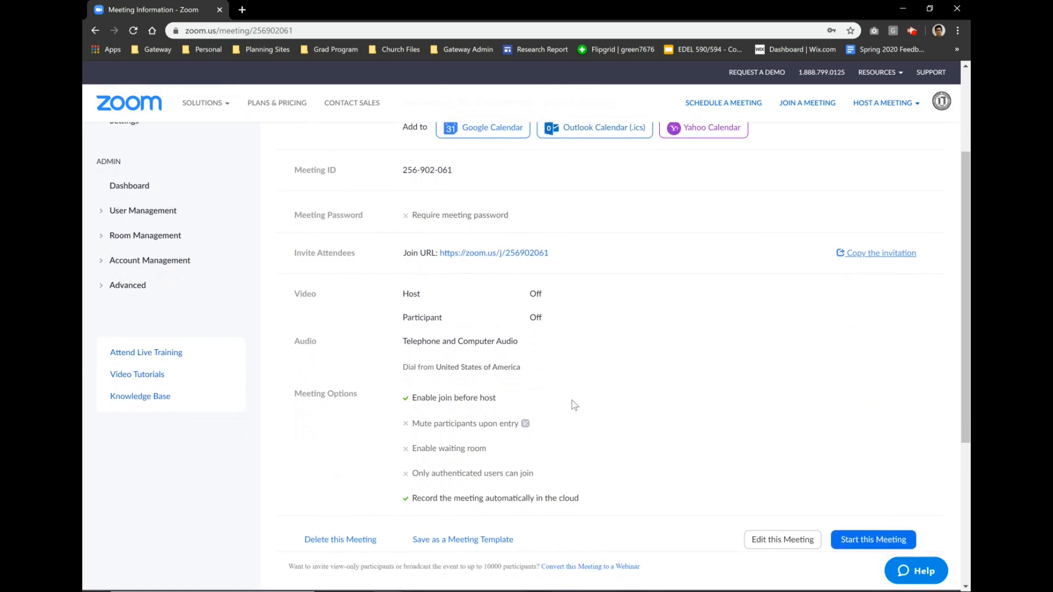
pyautogui.scroll(2, 574, 405)
pyautogui.moveTo(402, 287); pyautogui.dragTo(453, 290)
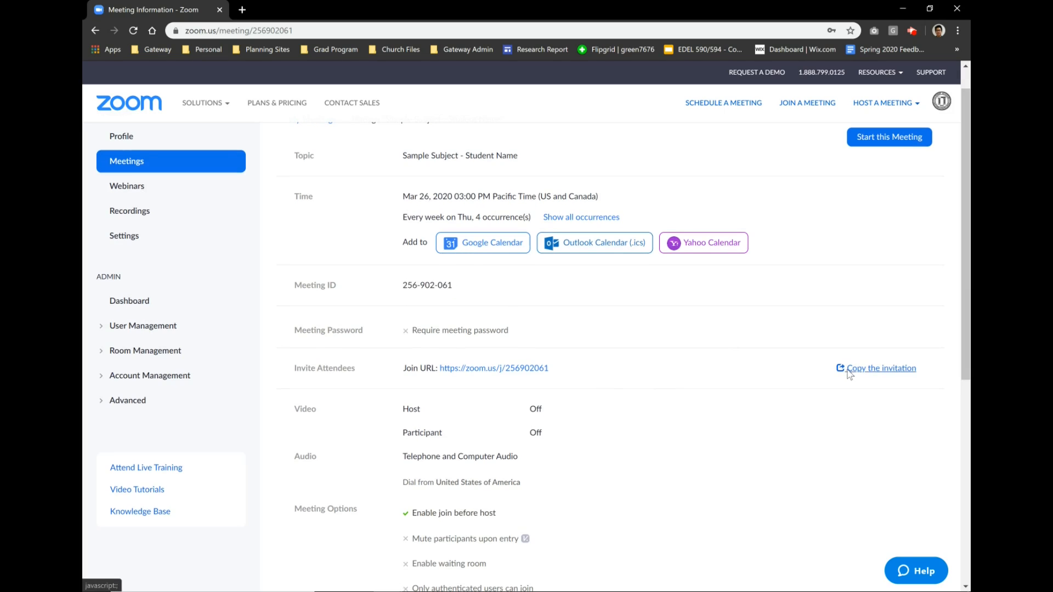
pyautogui.click(847, 368)
pyautogui.click(677, 486)
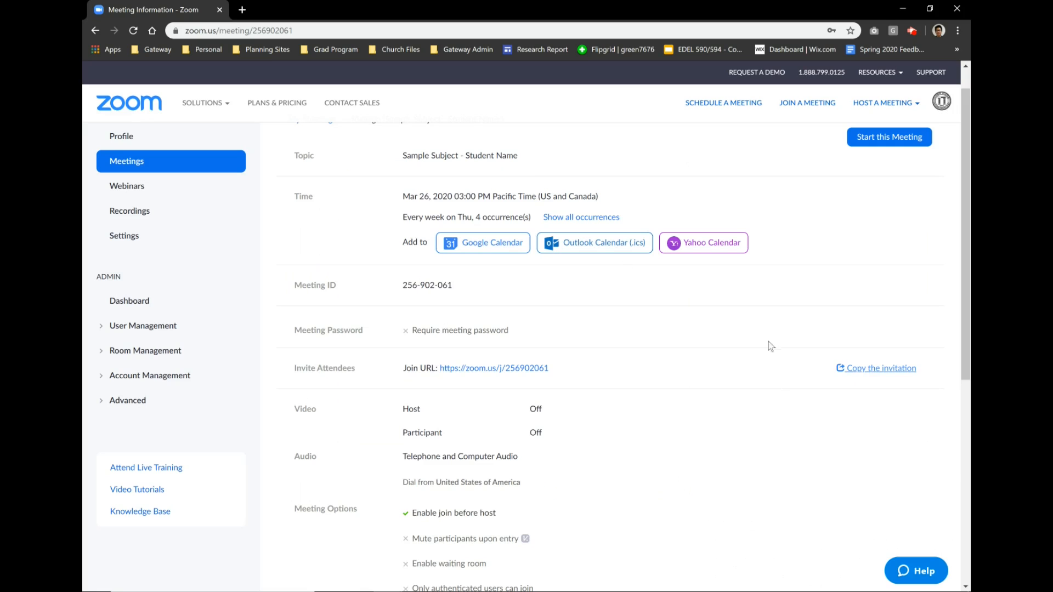
pyautogui.scroll(-6, 598, 433)
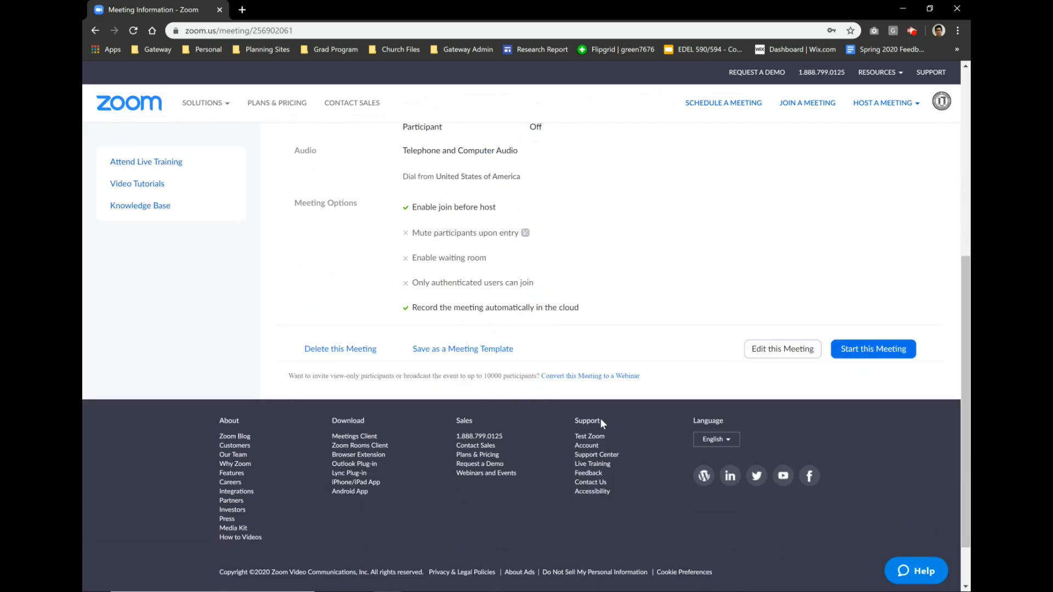
pyautogui.scroll(7, 603, 419)
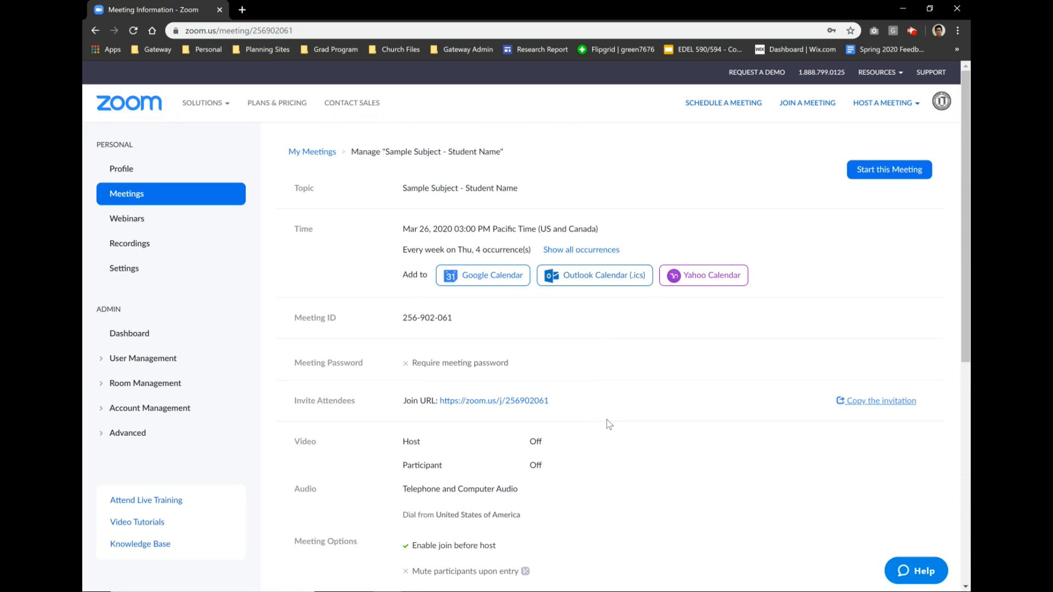